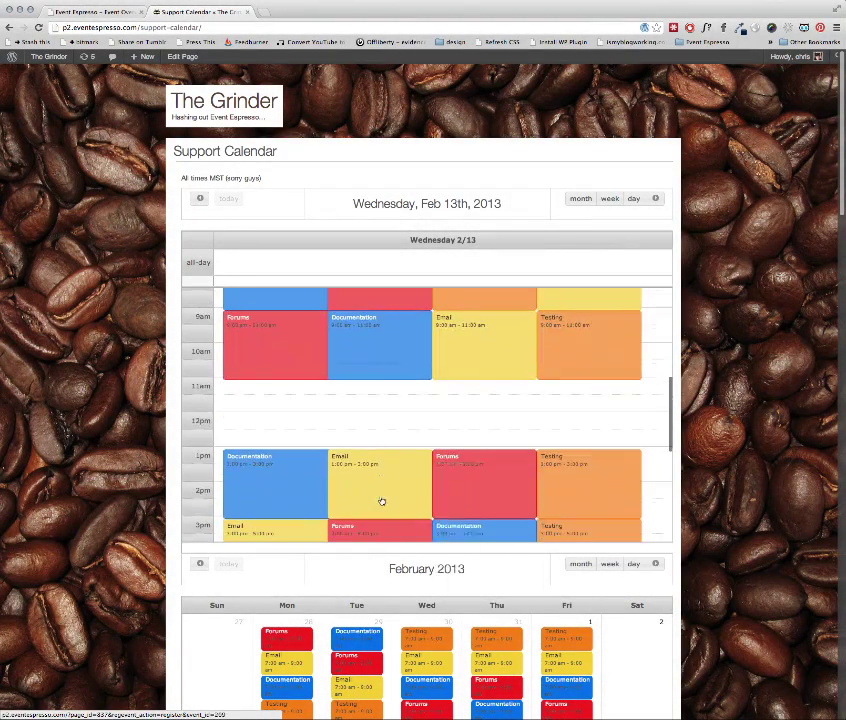
Step: View the Jan 28 Email shift details, then return to the support calendar
{"action": "scroll", "coordinate": [708, 645], "scroll_direction": "down", "scroll_amount": 1}
{"action": "scroll", "coordinate": [708, 645], "scroll_direction": "down", "scroll_amount": 5}
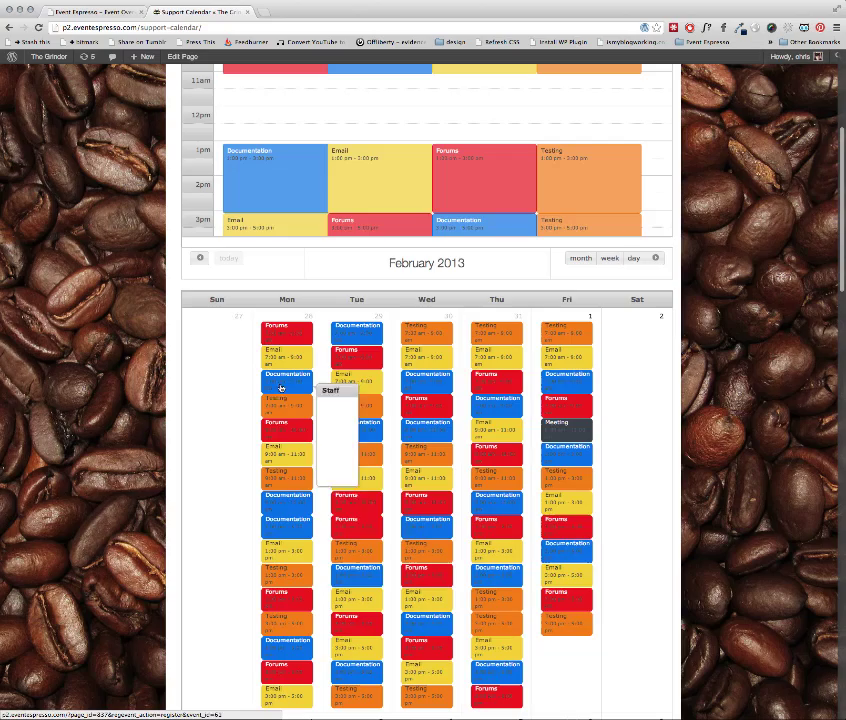
{"action": "left_click", "coordinate": [287, 456]}
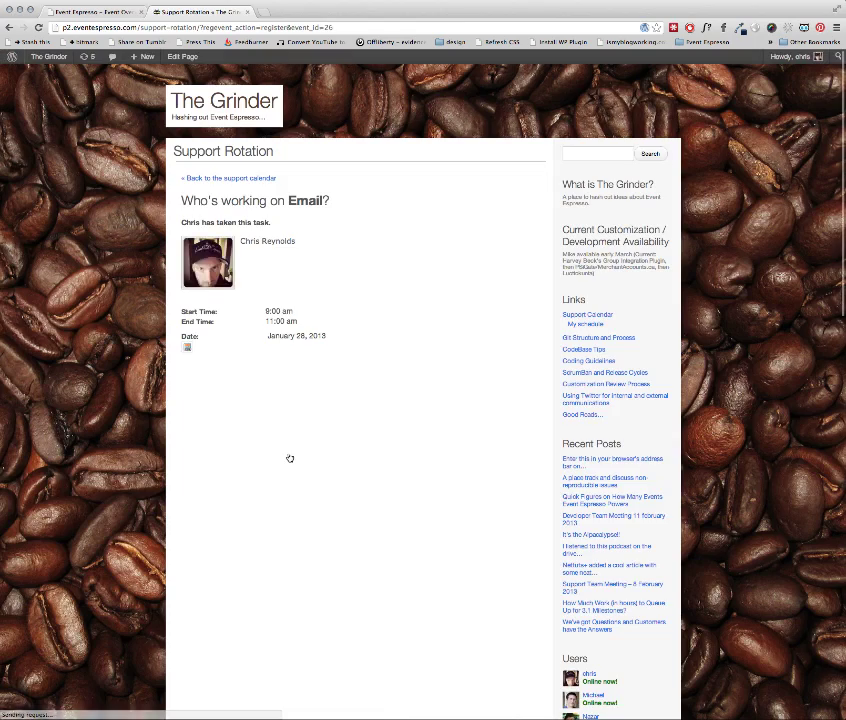
{"action": "key", "text": "super+Left"}
Step: Register for the February 6 Documentation shift (1:00–3:00 pm)
{"action": "scroll", "coordinate": [391, 537], "scroll_direction": "down", "scroll_amount": 10}
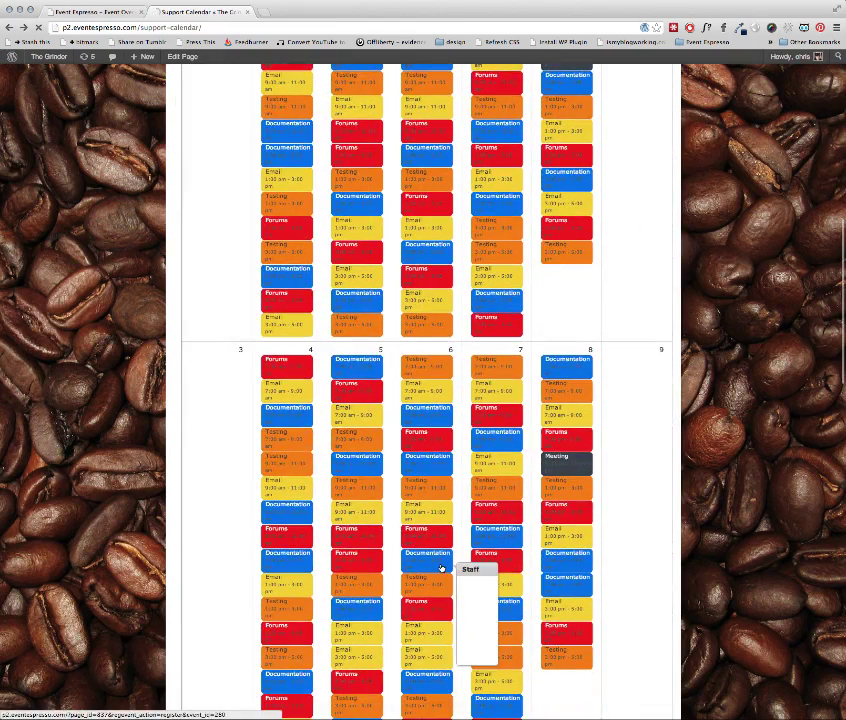
{"action": "left_click", "coordinate": [441, 565]}
{"action": "left_click", "coordinate": [204, 442]}
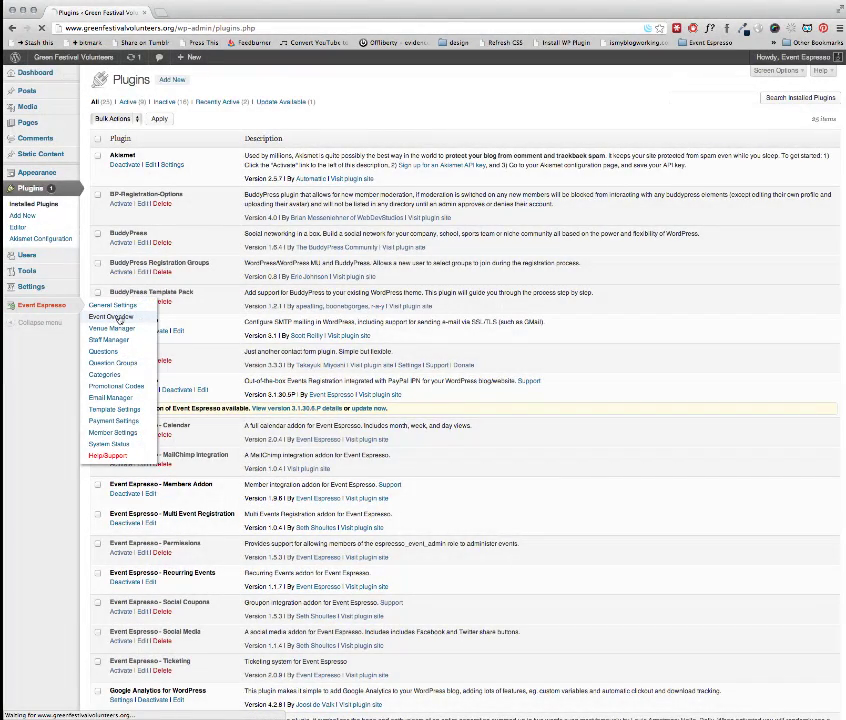
Step: From Event Overview, start a new event titled 'My new recurring event'
{"action": "left_click", "coordinate": [119, 319]}
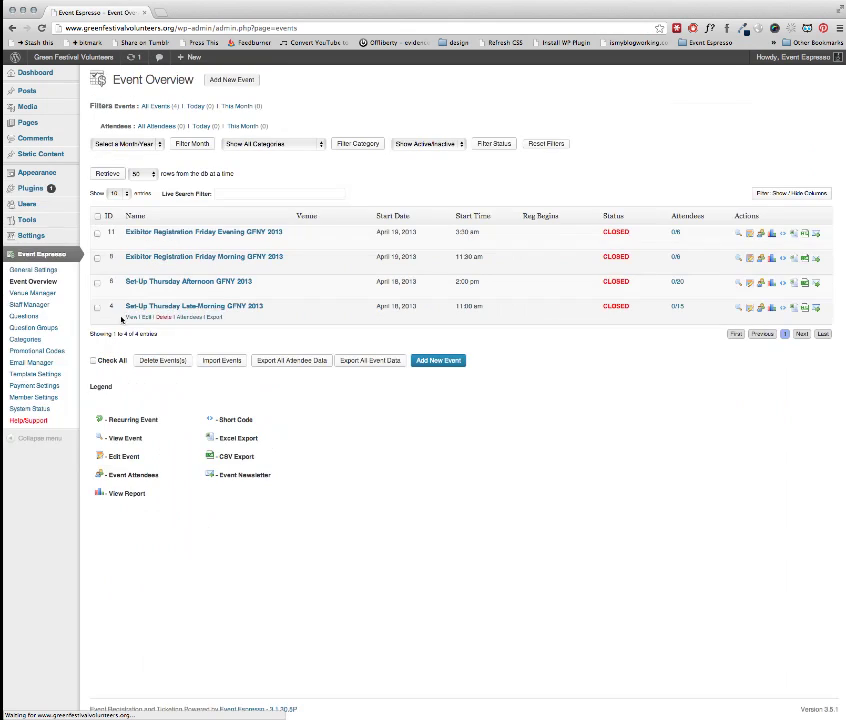
{"action": "left_click", "coordinate": [241, 81]}
{"action": "type", "text": "My new"}
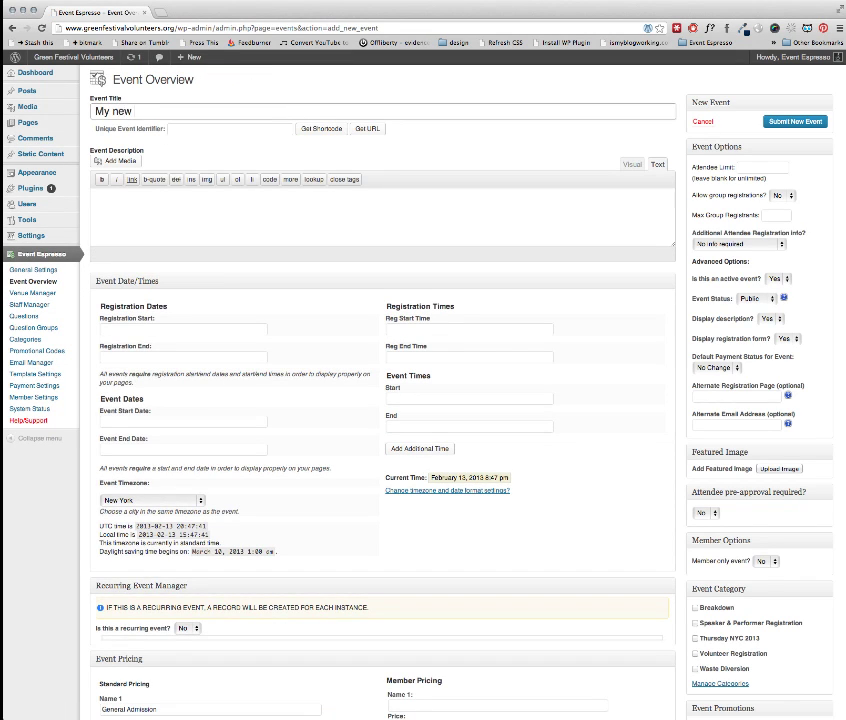
{"action": "type", "text": " recurring event"}
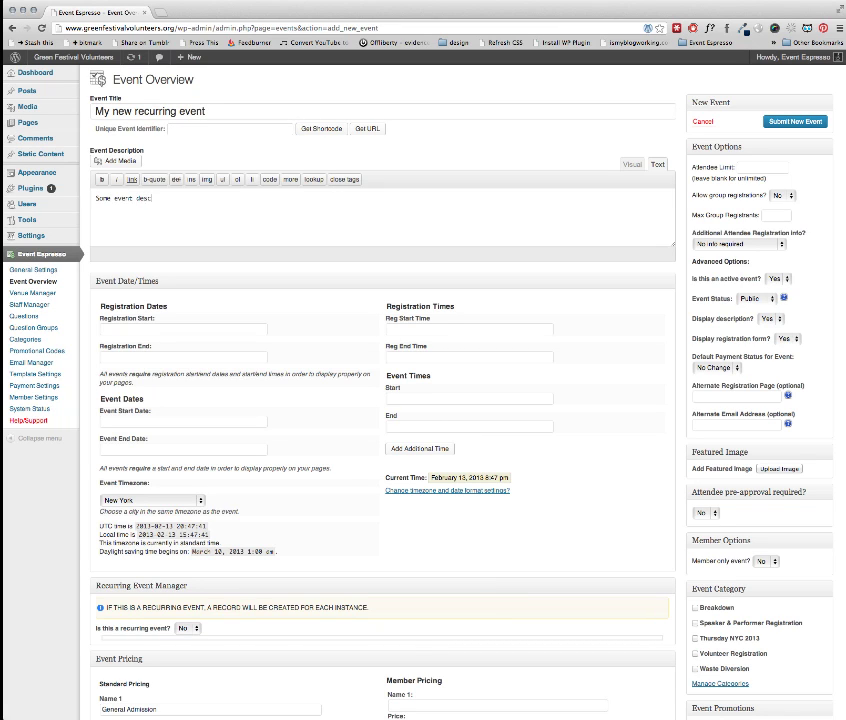
Step: Set registration from 2013-02-13, event date 2013-02-28, and a 2pm start time
{"action": "left_click", "coordinate": [242, 328]}
{"action": "left_click", "coordinate": [163, 403]}
{"action": "left_click", "coordinate": [183, 356]}
{"action": "left_click", "coordinate": [179, 457]}
{"action": "left_click", "coordinate": [183, 421]}
{"action": "left_click", "coordinate": [179, 522]}
{"action": "left_click", "coordinate": [427, 398]}
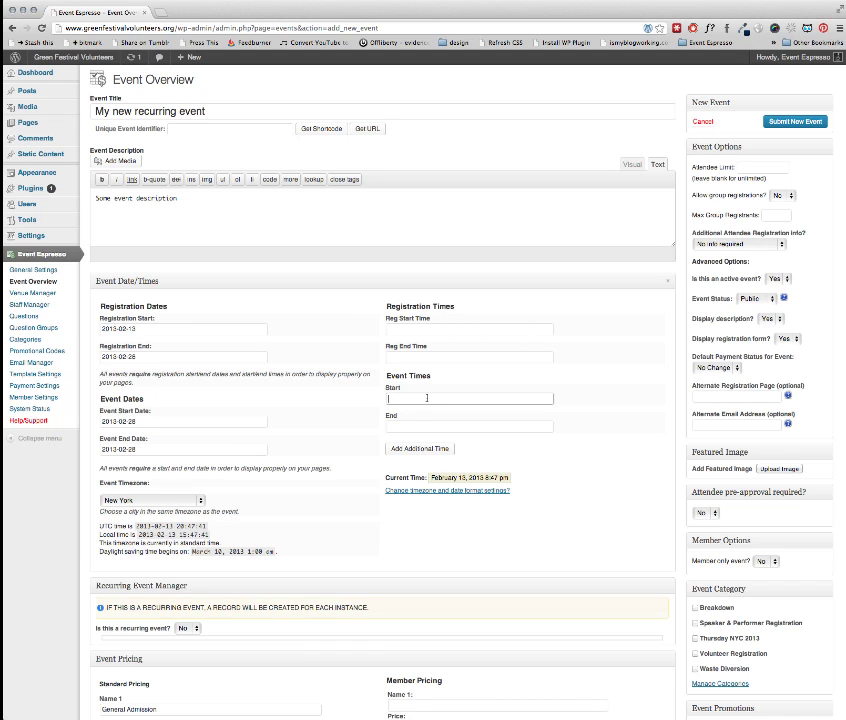
{"action": "type", "text": "2pm"}
{"action": "key", "text": "Tab"}
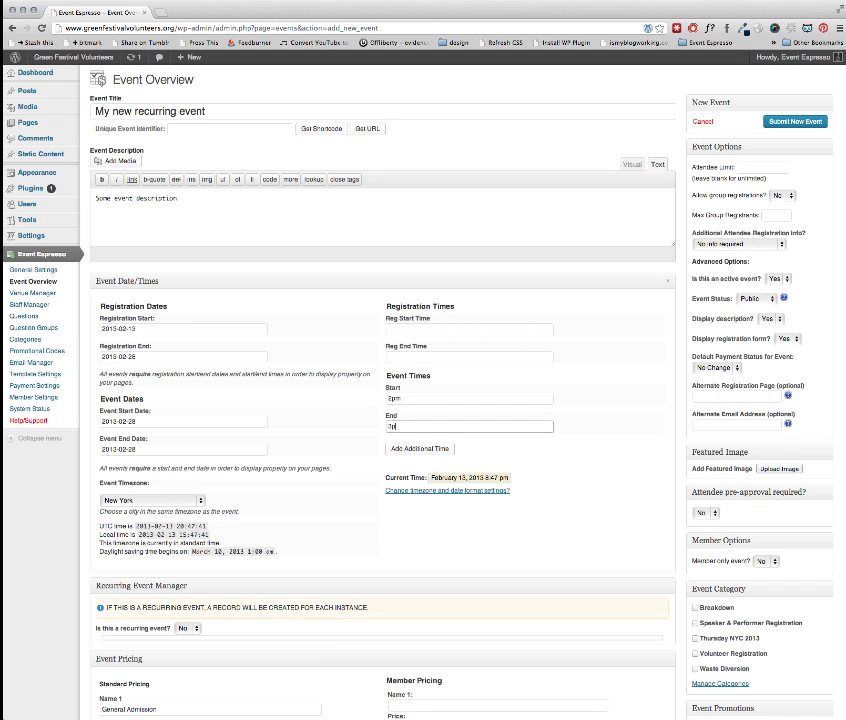
Step: Mark the event recurring, with all created events open between the registration dates
{"action": "scroll", "coordinate": [682, 466], "scroll_direction": "down", "scroll_amount": 8}
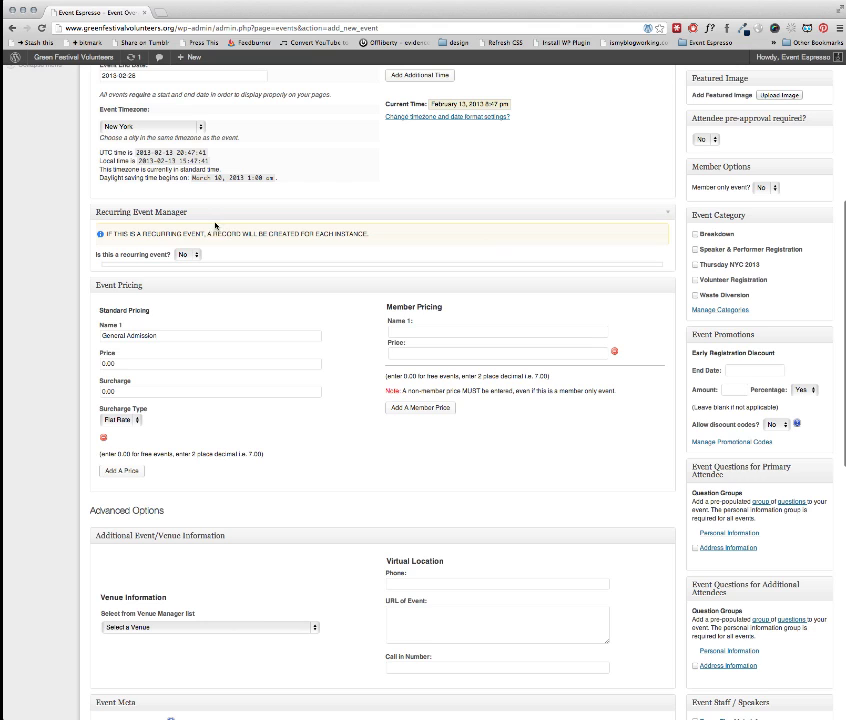
{"action": "left_click", "coordinate": [185, 257]}
{"action": "left_click", "coordinate": [184, 248]}
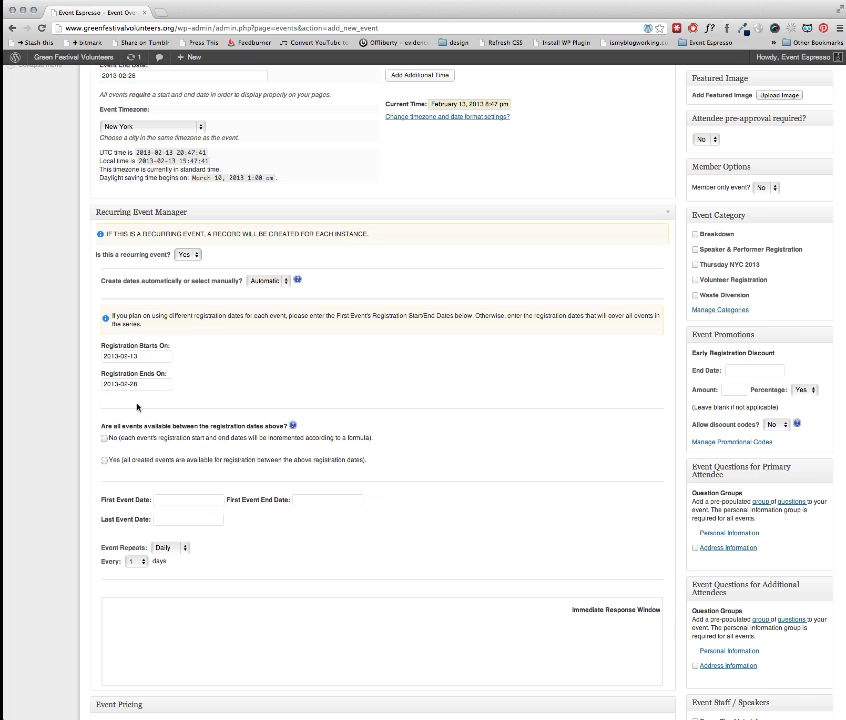
{"action": "scroll", "coordinate": [210, 312], "scroll_direction": "up", "scroll_amount": 5}
{"action": "scroll", "coordinate": [266, 321], "scroll_direction": "down", "scroll_amount": 5}
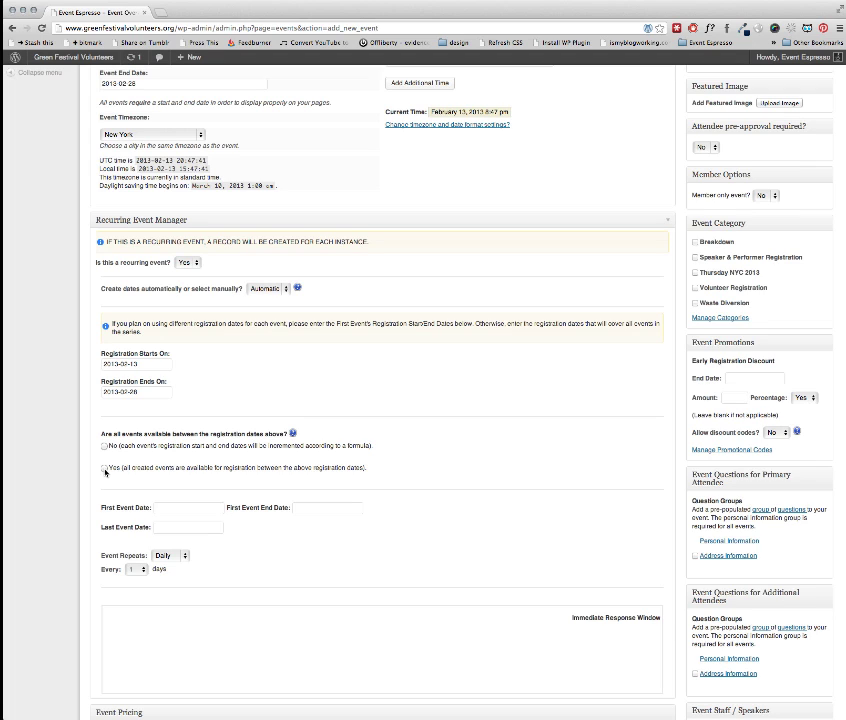
{"action": "left_click", "coordinate": [105, 468]}
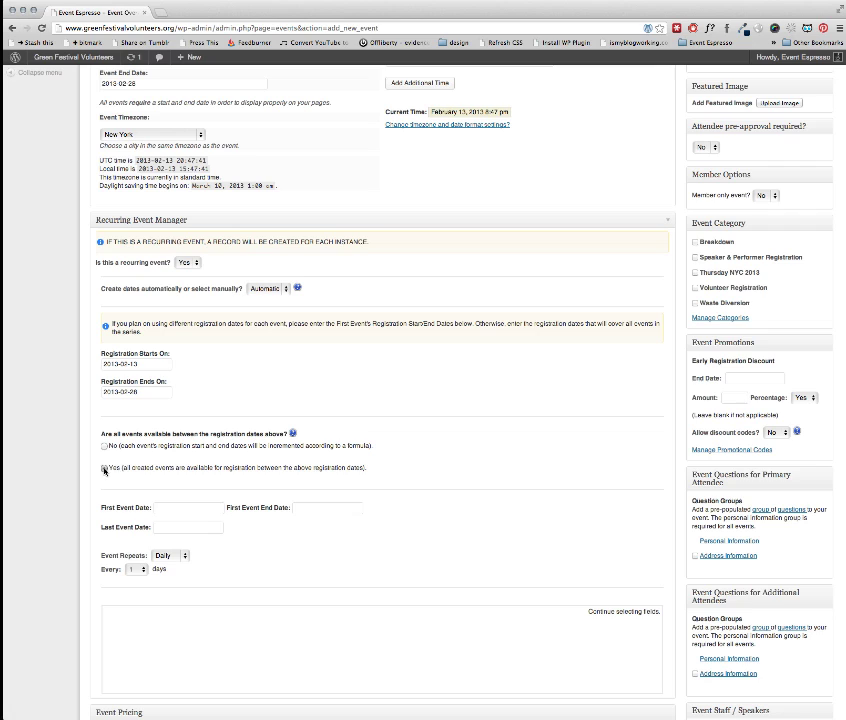
{"action": "left_click", "coordinate": [168, 508]}
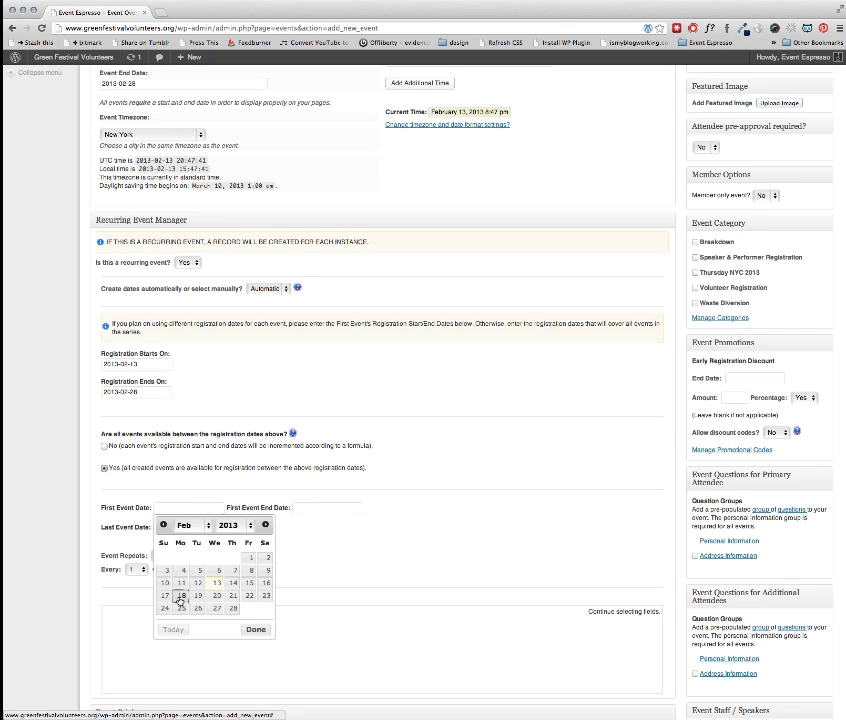
Step: Set the recurrence to run from 2013-02-18 to 2013-02-28
{"action": "left_click", "coordinate": [180, 597]}
{"action": "left_click", "coordinate": [188, 527]}
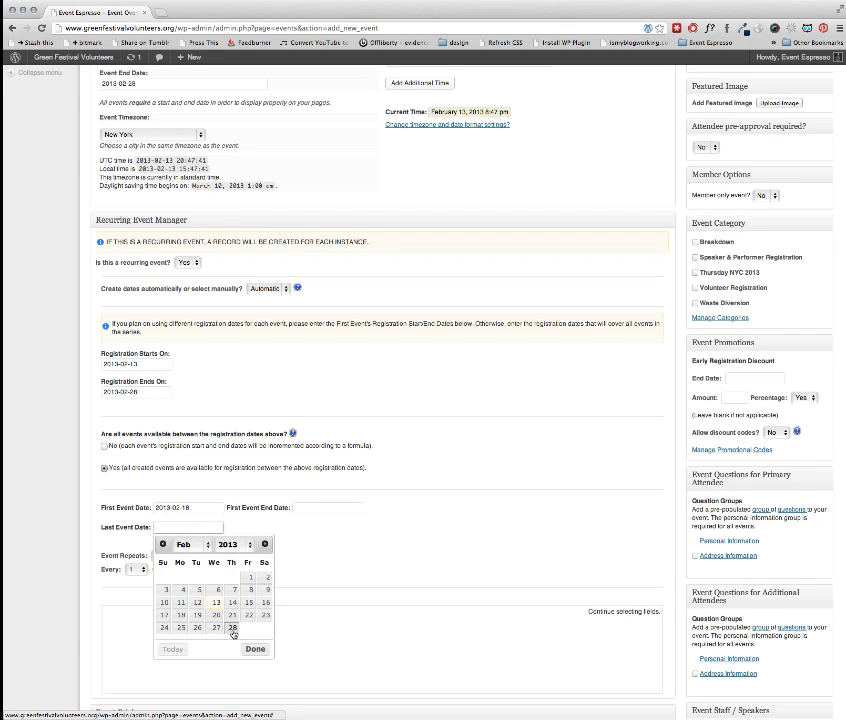
{"action": "left_click", "coordinate": [232, 627]}
Step: Make the event repeat weekly on Monday through Friday
{"action": "left_click", "coordinate": [166, 555]}
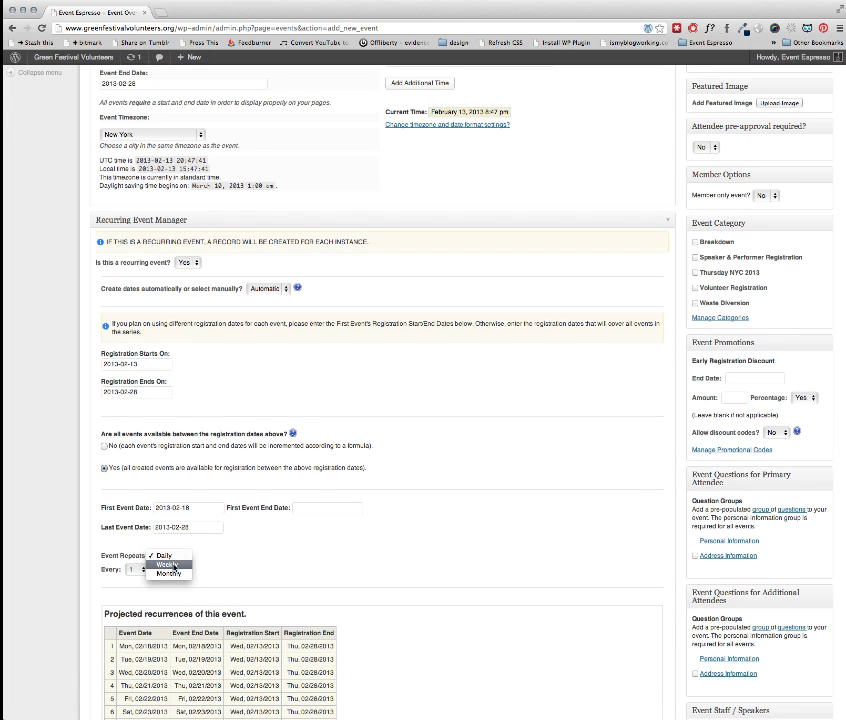
{"action": "left_click", "coordinate": [168, 564]}
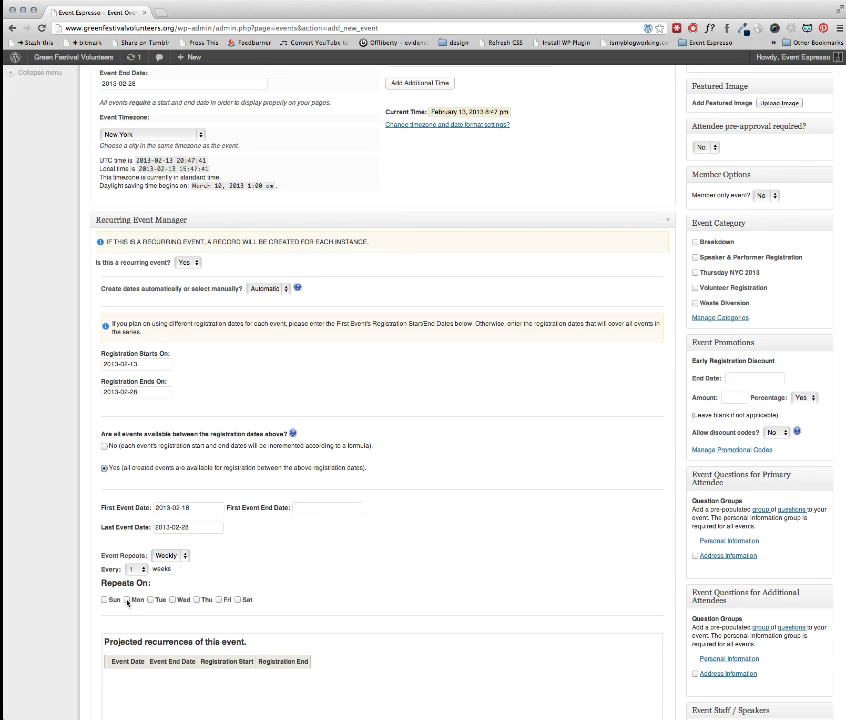
{"action": "left_click", "coordinate": [127, 600]}
{"action": "left_click", "coordinate": [150, 600]}
{"action": "left_click", "coordinate": [173, 600]}
{"action": "left_click", "coordinate": [196, 600]}
{"action": "left_click", "coordinate": [219, 600]}
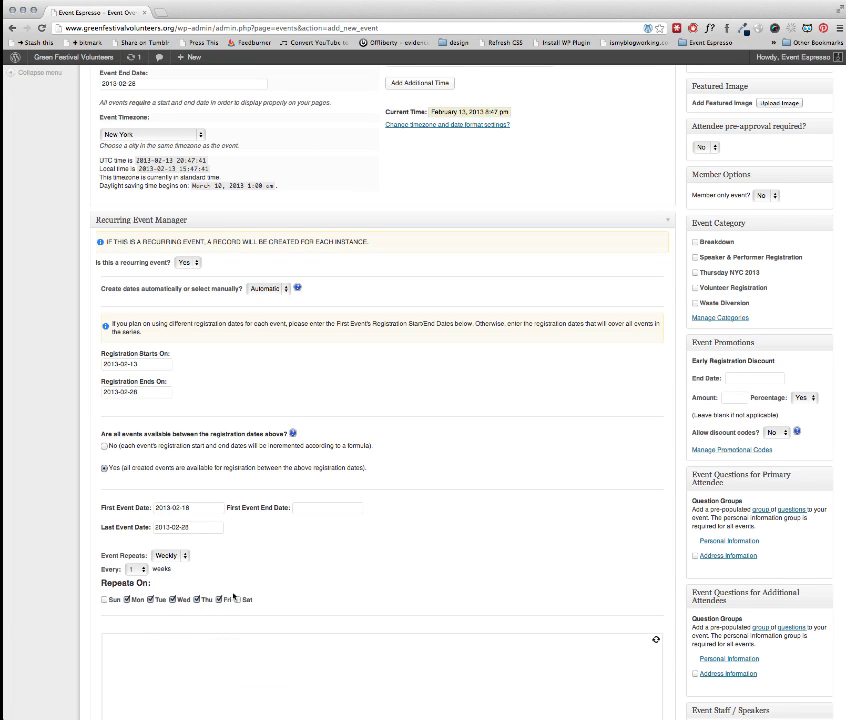
{"action": "scroll", "coordinate": [466, 603], "scroll_direction": "down", "scroll_amount": 5}
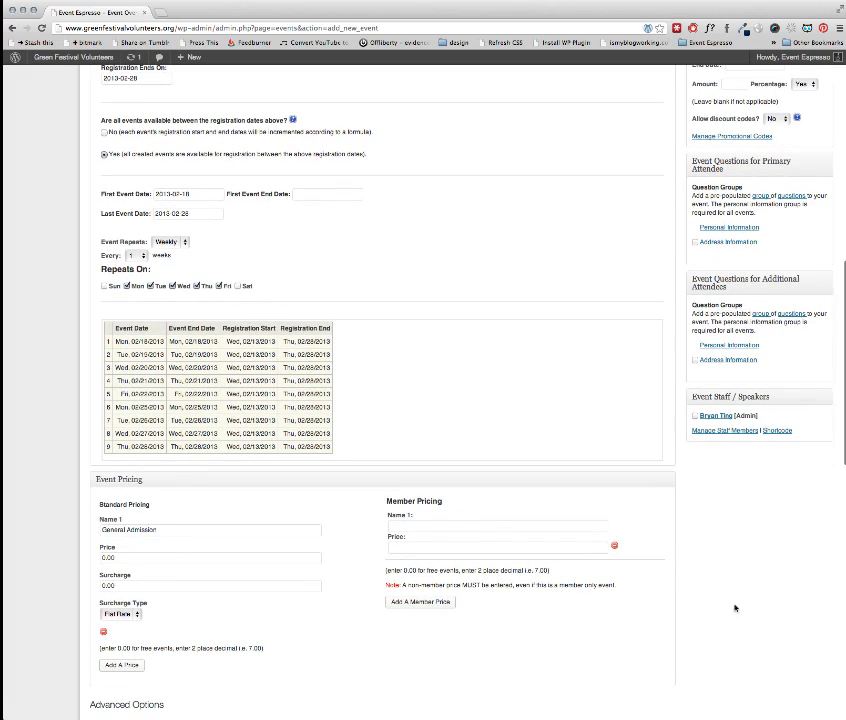
Step: Submit the event and review its nine 2:00 pm instances, February 18–28
{"action": "scroll", "coordinate": [767, 575], "scroll_direction": "up", "scroll_amount": 15}
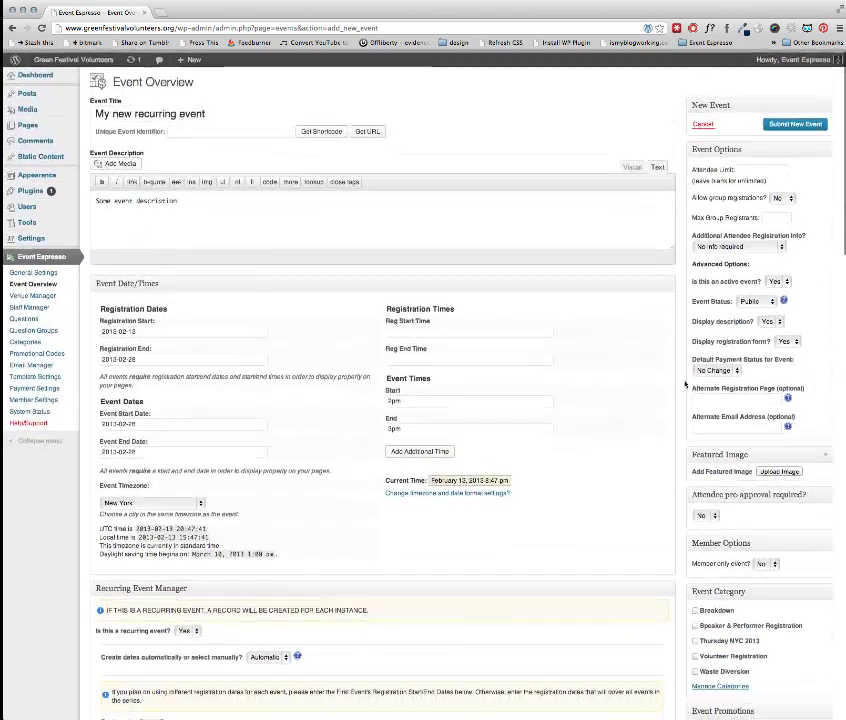
{"action": "left_click", "coordinate": [790, 123]}
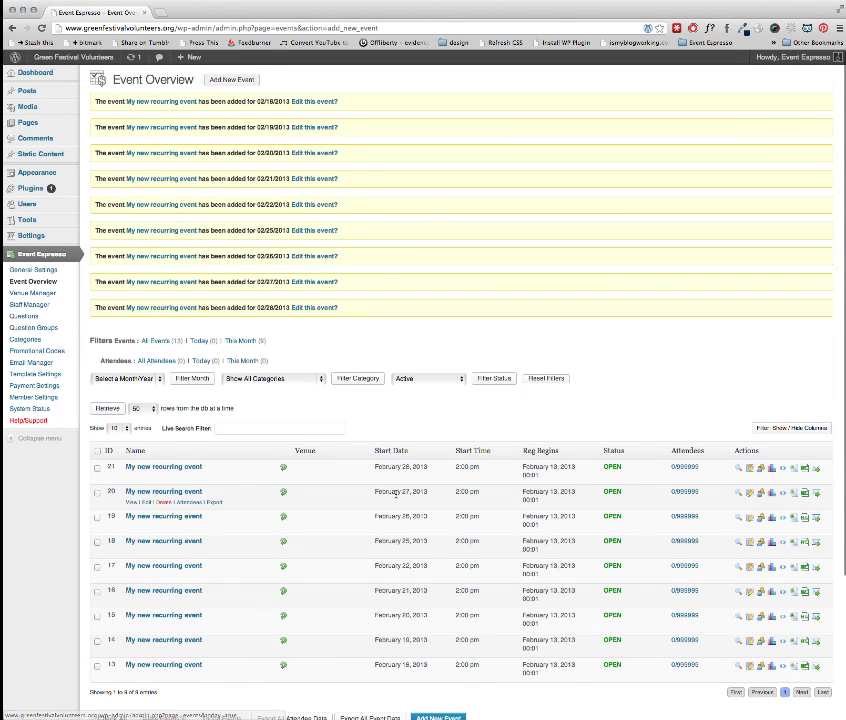
{"action": "scroll", "coordinate": [396, 494], "scroll_direction": "down", "scroll_amount": 3}
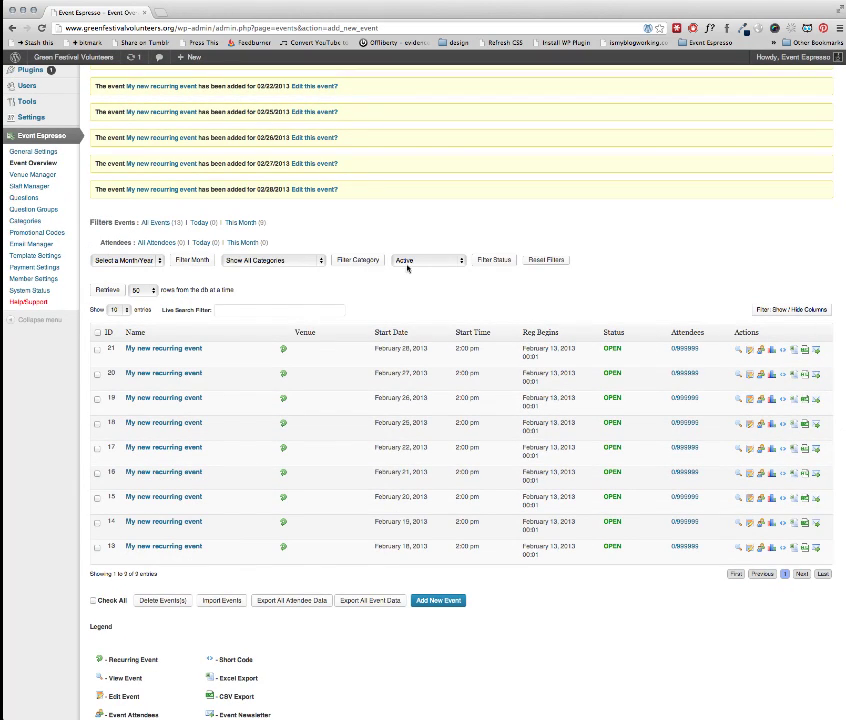
{"action": "scroll", "coordinate": [411, 272], "scroll_direction": "up", "scroll_amount": 3}
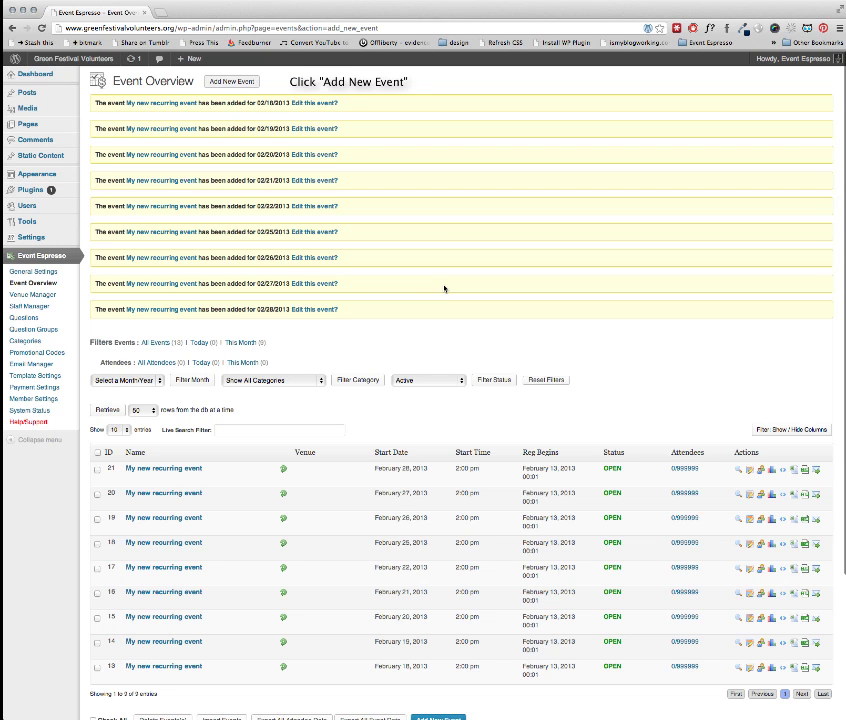
Step: Start another new event titled 'Another recurring shift' and add a description
{"action": "left_click", "coordinate": [231, 81]}
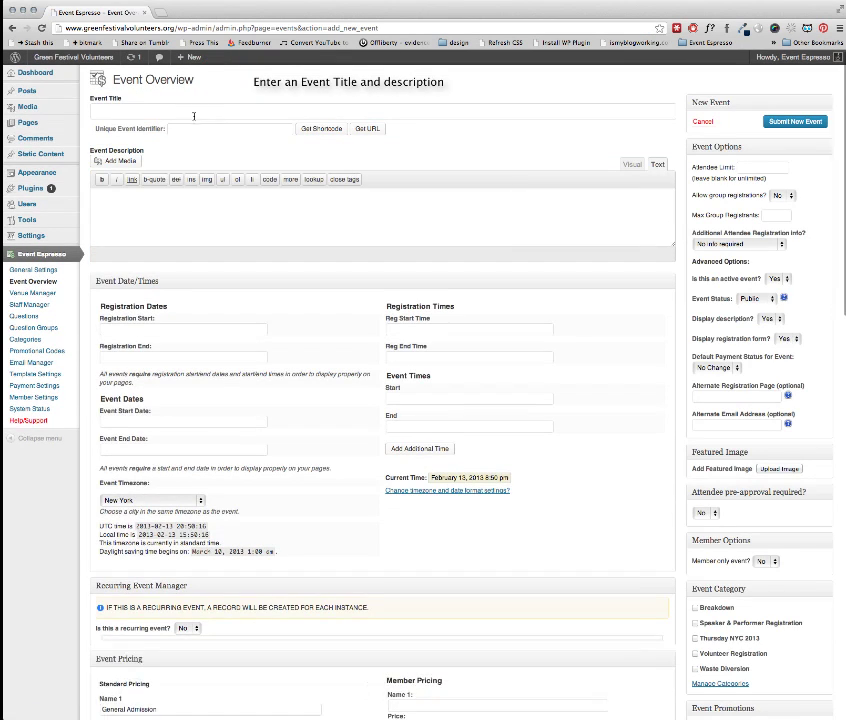
{"action": "left_click", "coordinate": [198, 112]}
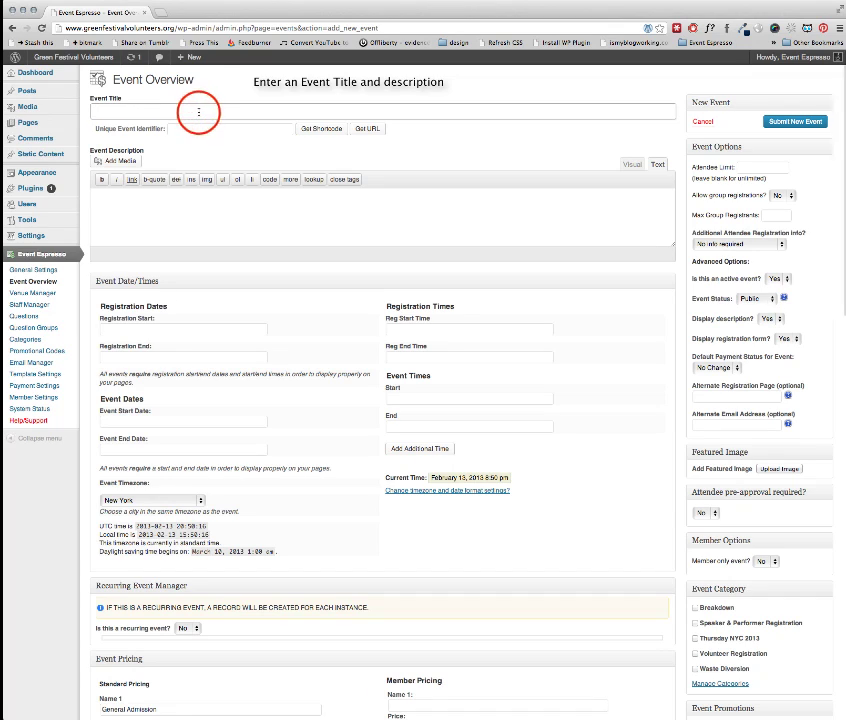
{"action": "type", "text": "Another recurring shift"}
{"action": "left_click", "coordinate": [169, 128]}
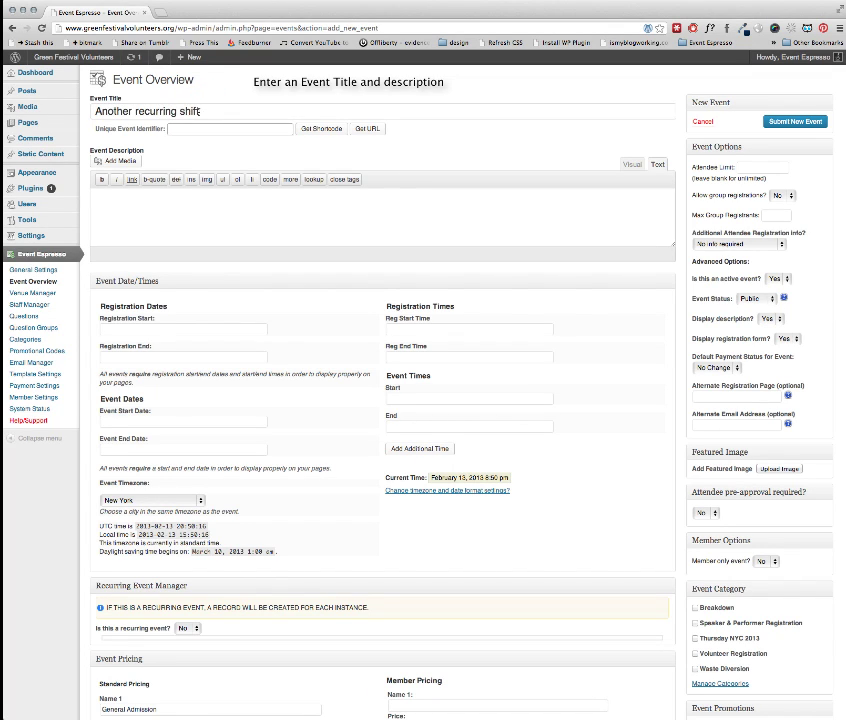
{"action": "left_click", "coordinate": [270, 211]}
{"action": "type", "text": "This only happens every other day"}
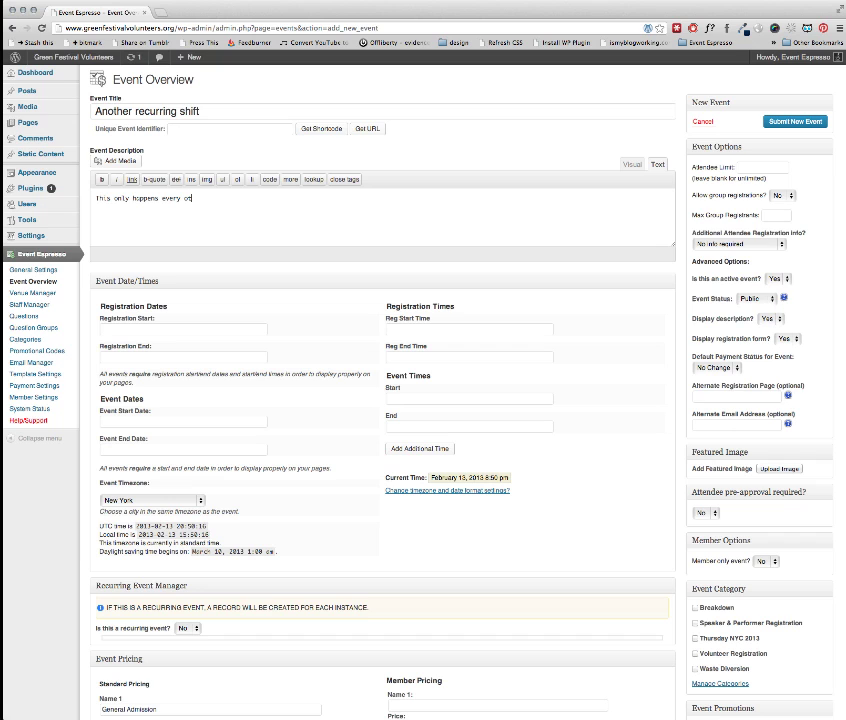
Step: Set registration from February 13, event date February 28, and an 11am start
{"action": "left_click", "coordinate": [117, 328]}
{"action": "left_click", "coordinate": [162, 403]}
{"action": "left_click", "coordinate": [148, 356]}
{"action": "left_click", "coordinate": [179, 457]}
{"action": "left_click", "coordinate": [124, 421]}
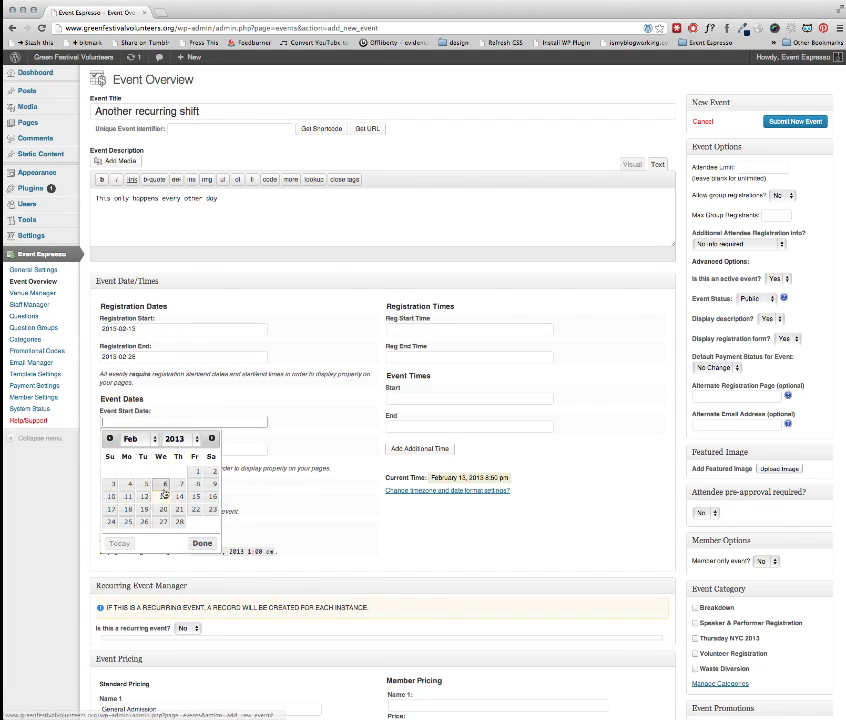
{"action": "left_click", "coordinate": [179, 521]}
{"action": "left_click", "coordinate": [439, 398]}
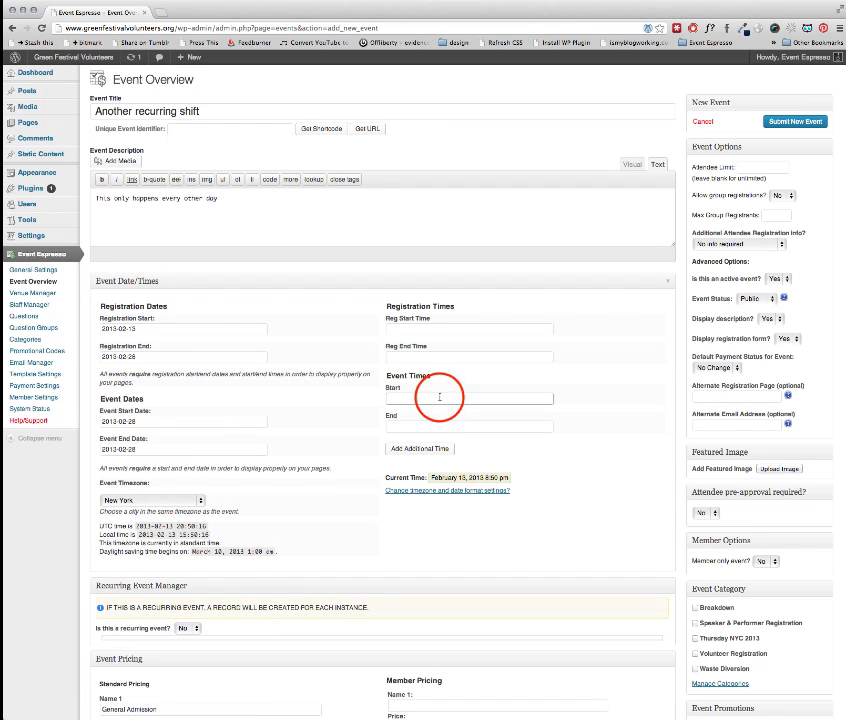
{"action": "type", "text": "11am"}
{"action": "key", "text": "Tab"}
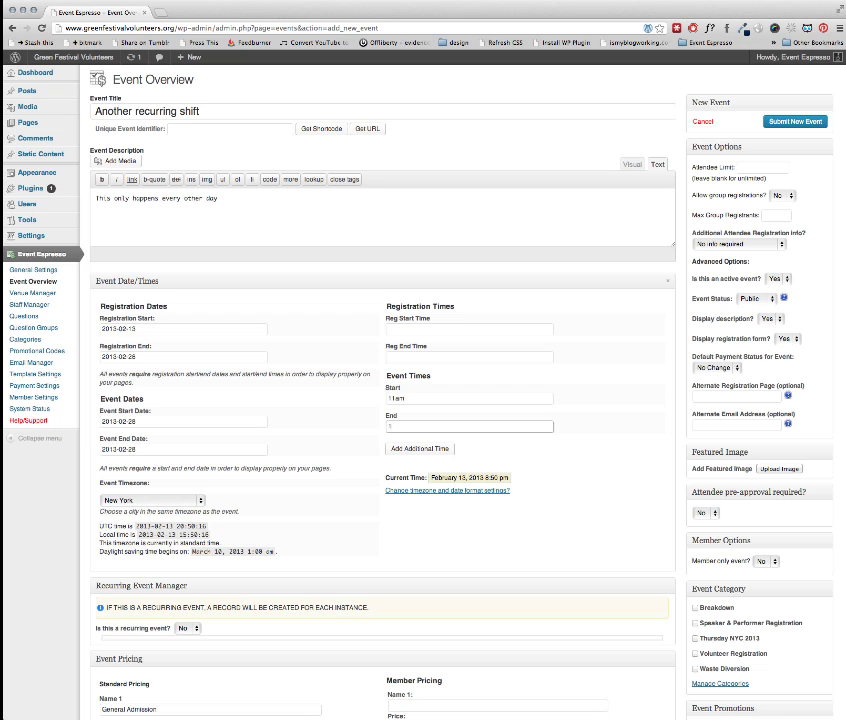
Step: Make the shift recurring, with all occurrences sharing the registration dates
{"action": "scroll", "coordinate": [248, 468], "scroll_direction": "down", "scroll_amount": 5}
{"action": "left_click", "coordinate": [186, 362]}
{"action": "left_click", "coordinate": [188, 362]}
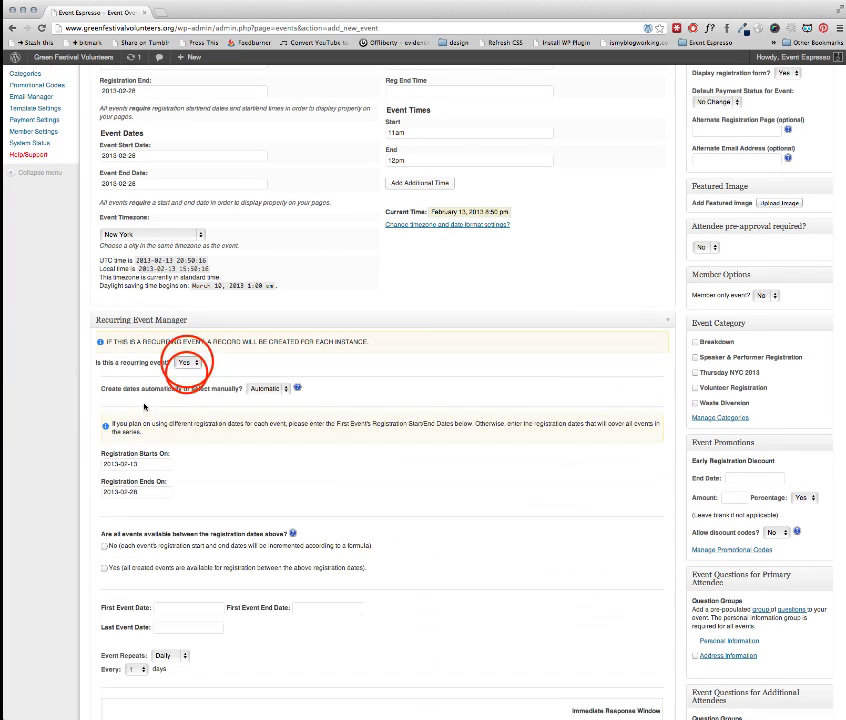
{"action": "left_click", "coordinate": [104, 569]}
Step: Set the shift to repeat weekly on Monday, Wednesday and Friday
{"action": "scroll", "coordinate": [185, 589], "scroll_direction": "down", "scroll_amount": 4}
{"action": "left_click", "coordinate": [167, 441]}
{"action": "left_click", "coordinate": [168, 453]}
{"action": "left_click", "coordinate": [127, 484]}
{"action": "left_click", "coordinate": [172, 483]}
{"action": "left_click", "coordinate": [218, 484]}
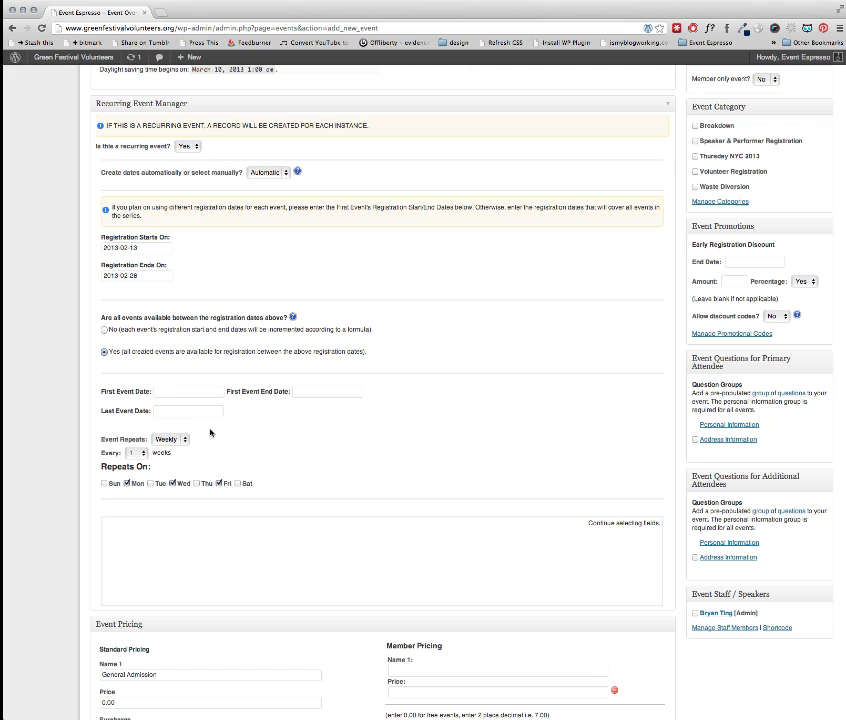
Step: Set the first event date to 2013-02-18 and the last to 2013-02-28
{"action": "left_click", "coordinate": [165, 391]}
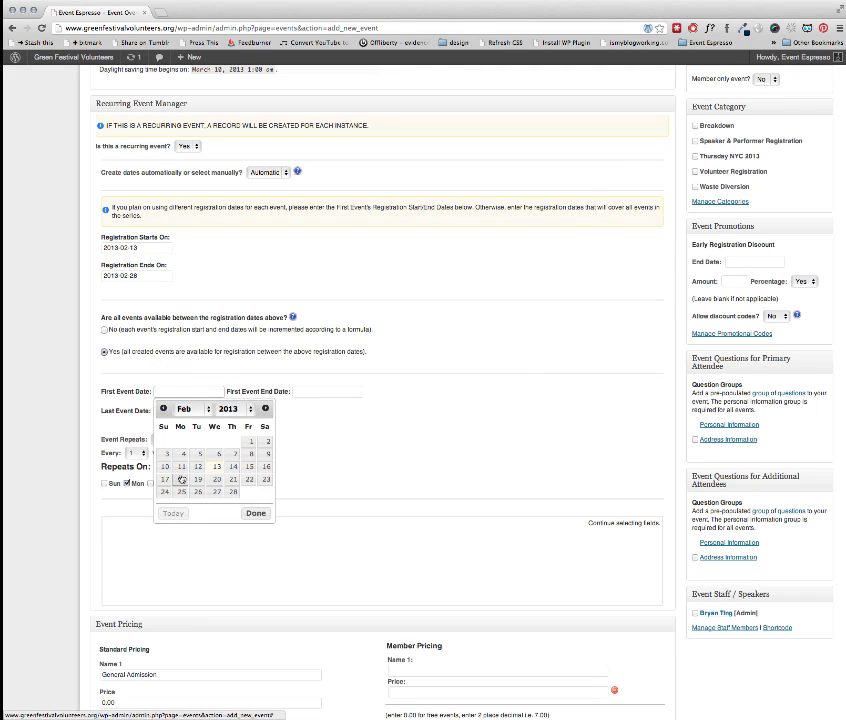
{"action": "left_click", "coordinate": [126, 478]}
{"action": "left_click", "coordinate": [188, 410]}
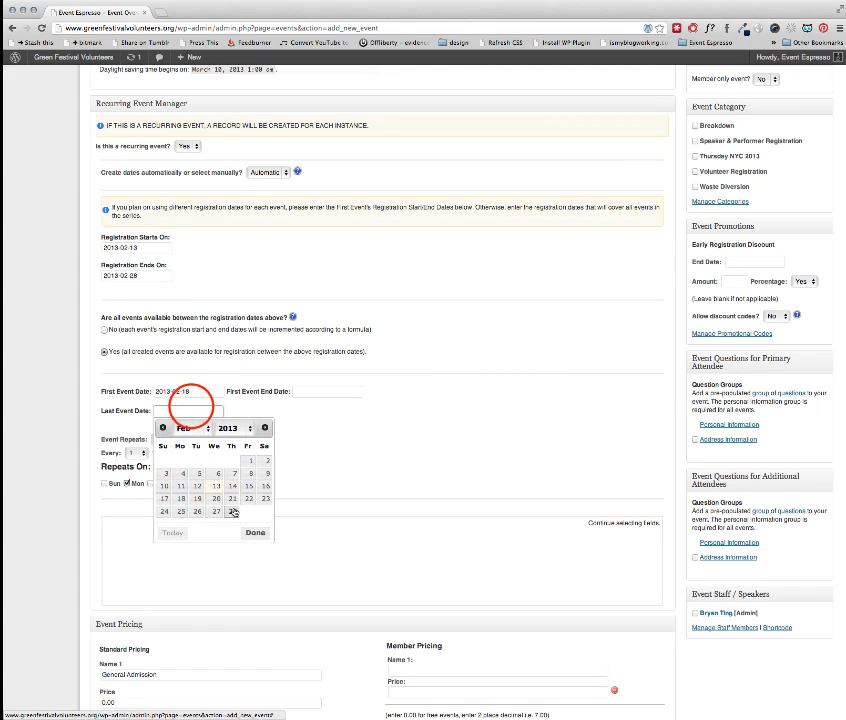
{"action": "left_click", "coordinate": [232, 457]}
{"action": "scroll", "coordinate": [430, 610], "scroll_direction": "down", "scroll_amount": 1}
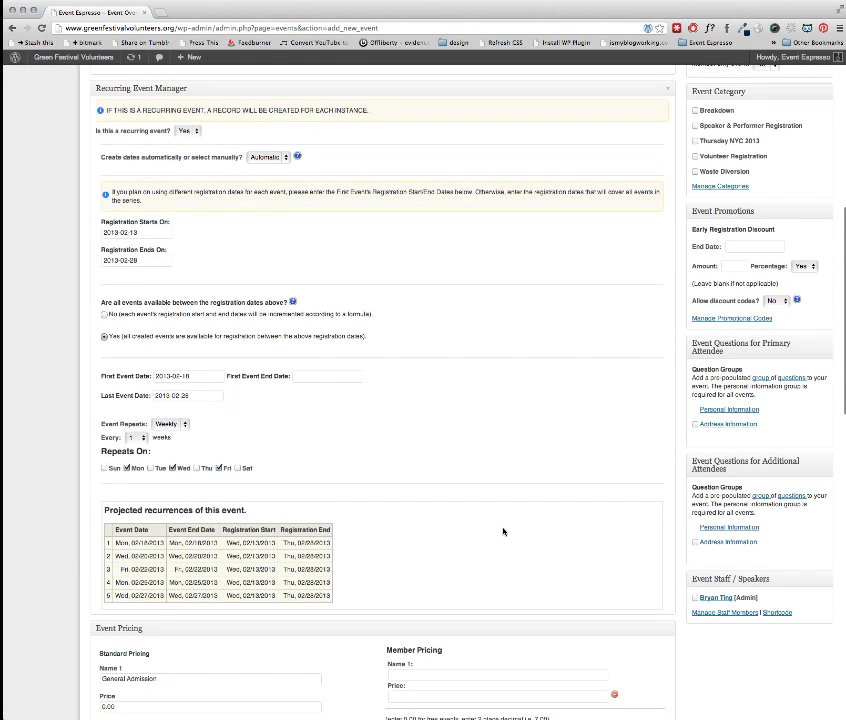
{"action": "scroll", "coordinate": [594, 381], "scroll_direction": "up", "scroll_amount": 10}
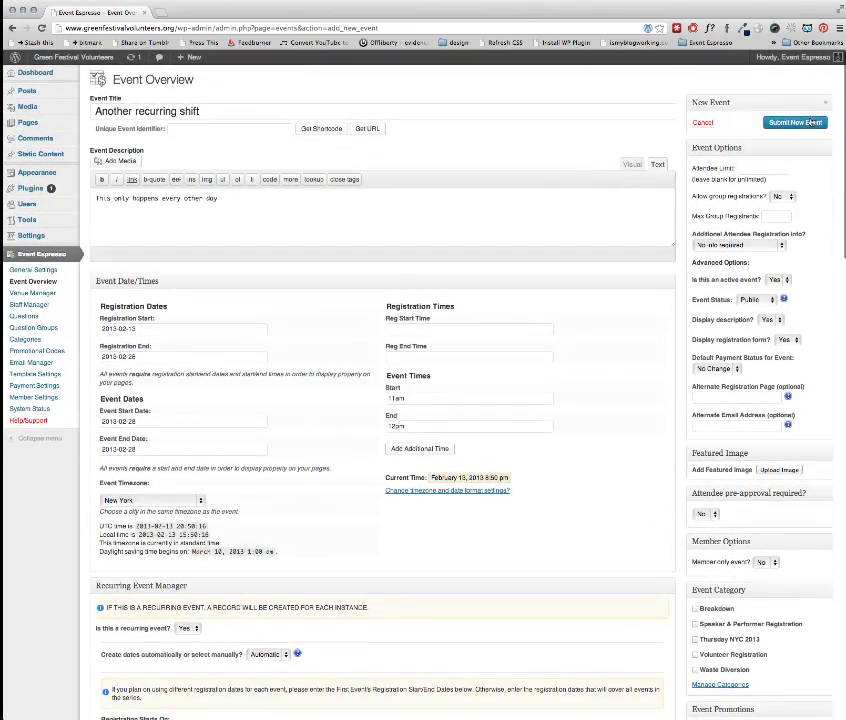
Step: Submit Another recurring shift, adding five 11:00 am instances from 02/18 to 02/27/2013
{"action": "left_click", "coordinate": [810, 122]}
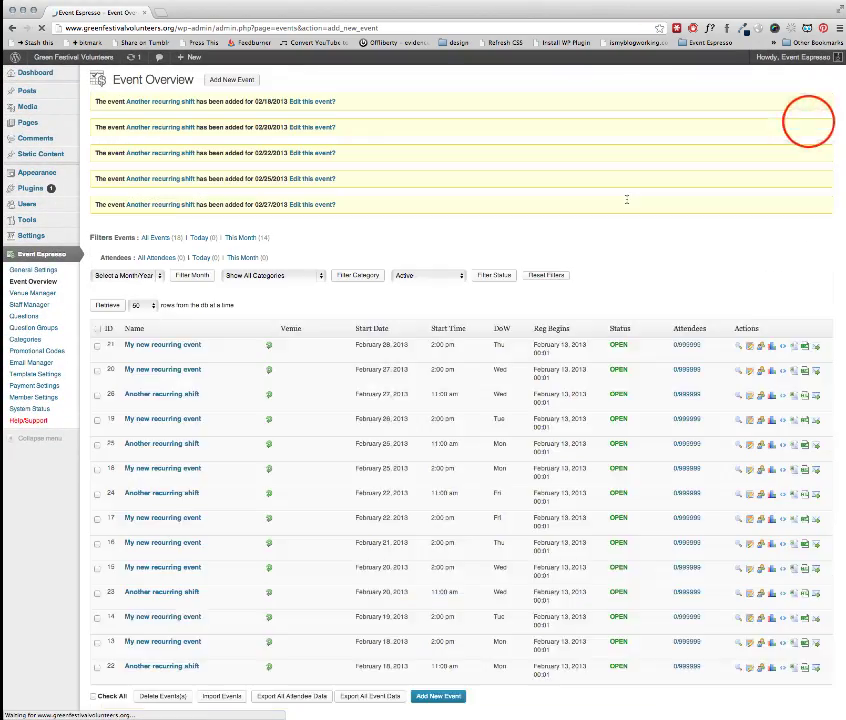